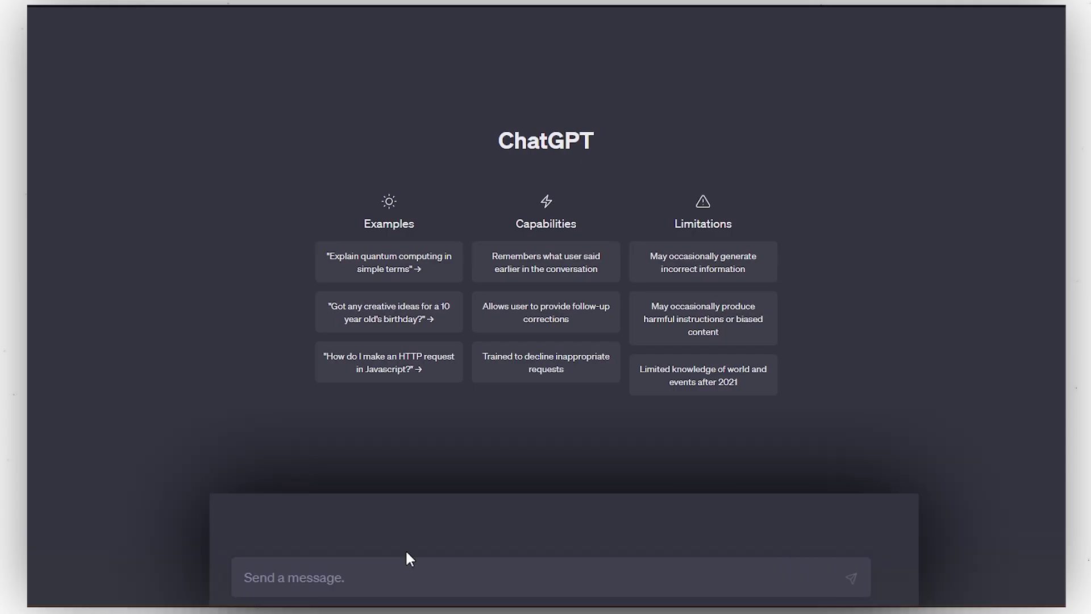
Step: Send the chat message "Hi I need your help on my assignment"
click(417, 568)
text(Hi I need your help on my assignment)
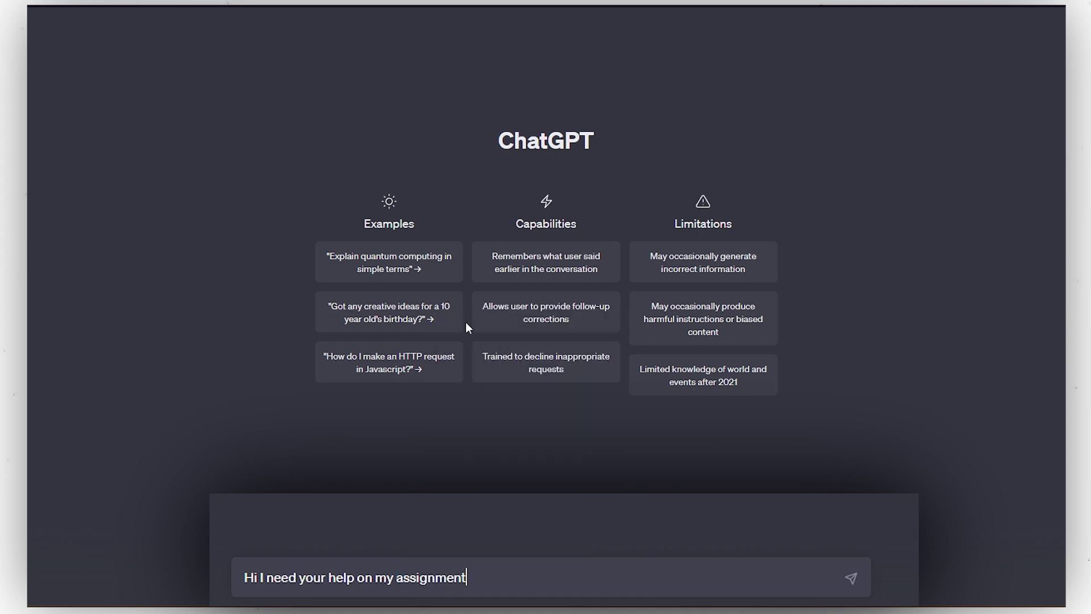
key(Return)
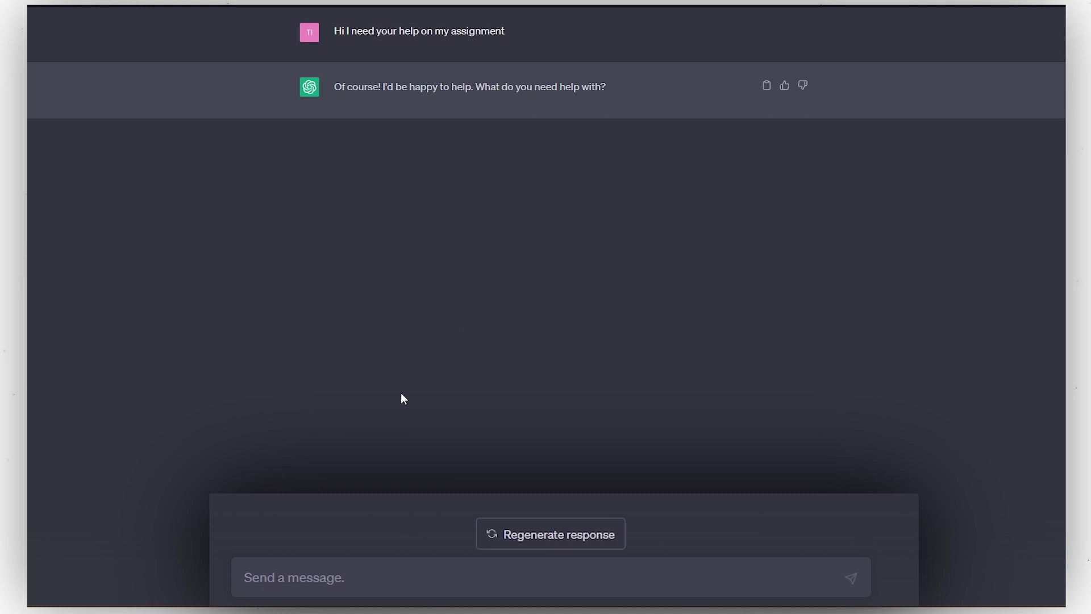
Step: Send the reply "I'll send you the instructions"
text(Ill send)
key(ctrl+BackSpace)
key(ctrl+BackSpace)
text(I'll send you the instr)
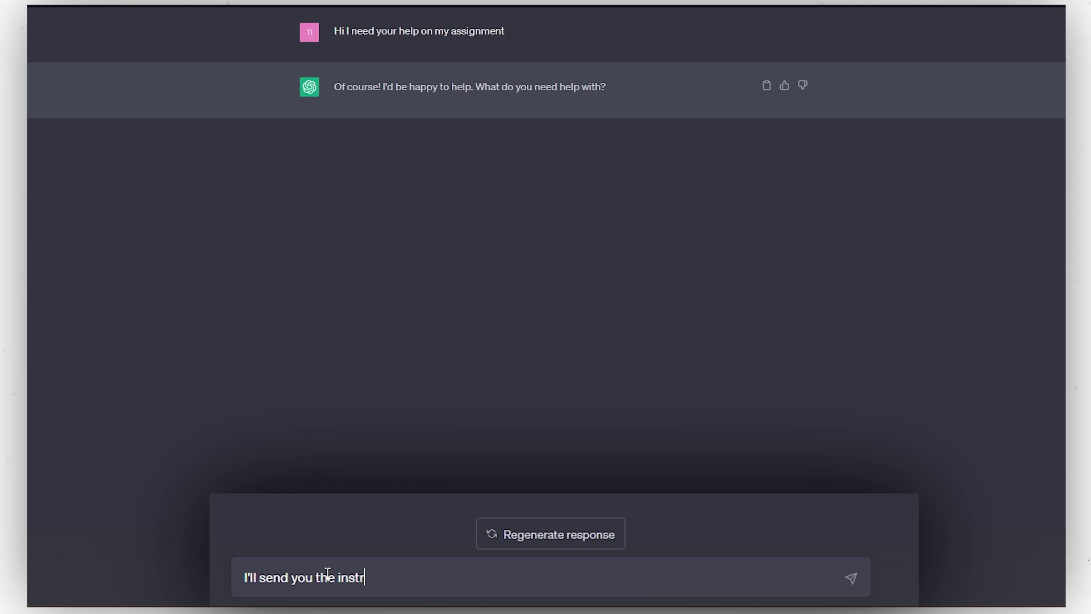
text(uctions)
key(Return)
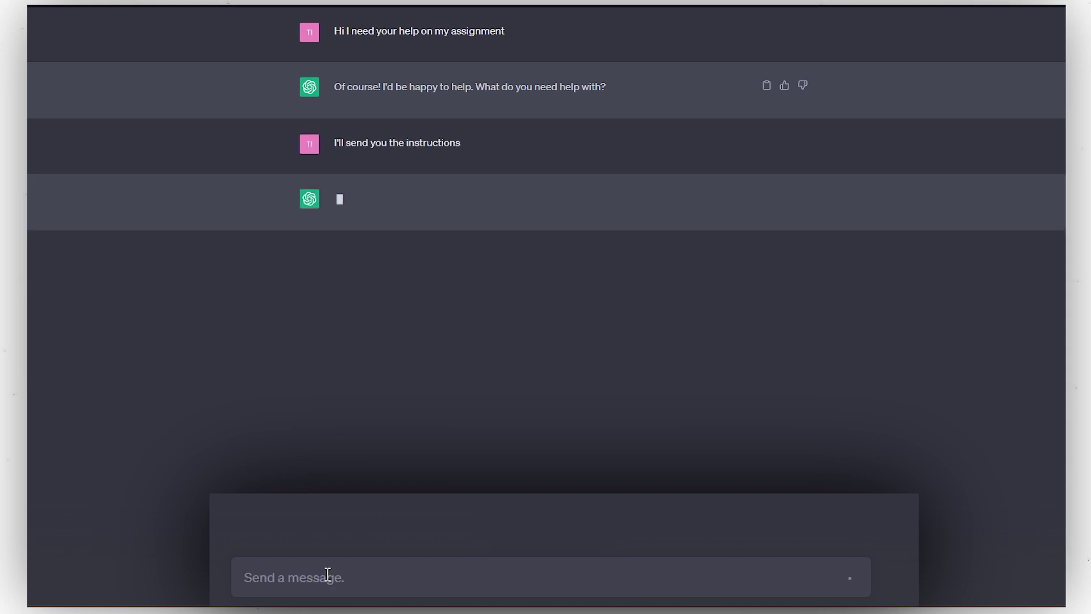
Step: Copy the three paragraphs about the company Greeny from the Word document Dokument1 and send them in the ChatGPT conversation
mouse_move(608, 611)
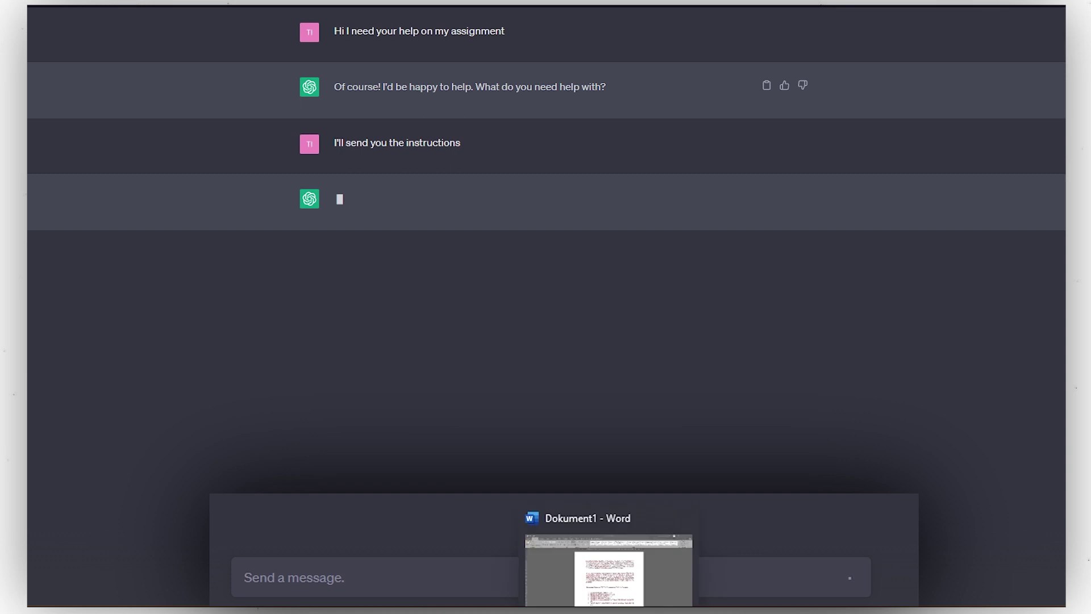
click(609, 572)
drag(329, 292, 300, 253)
click(461, 311)
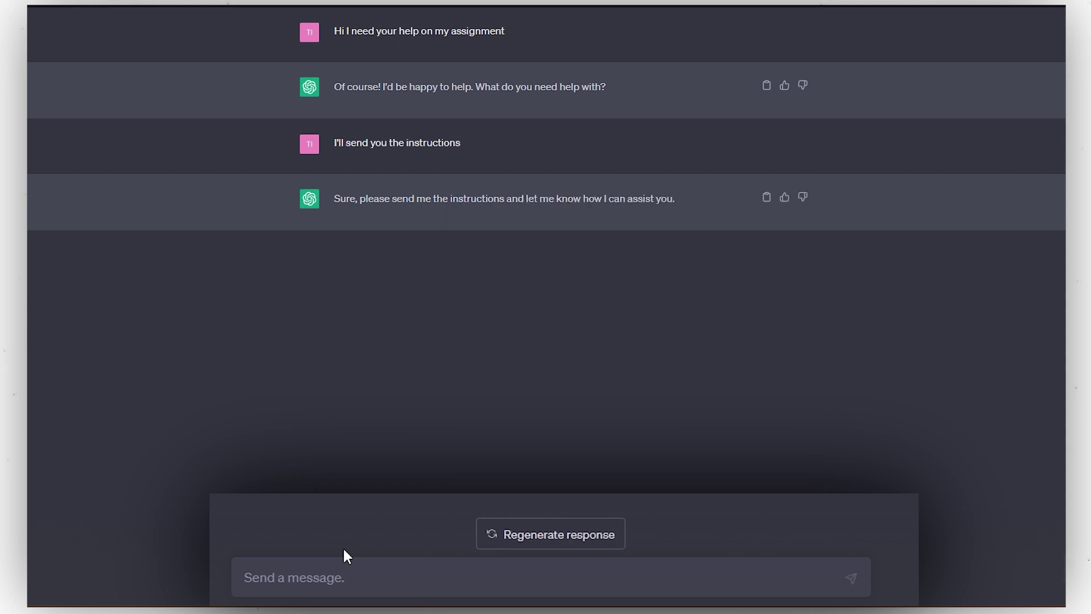
key(ctrl+v)
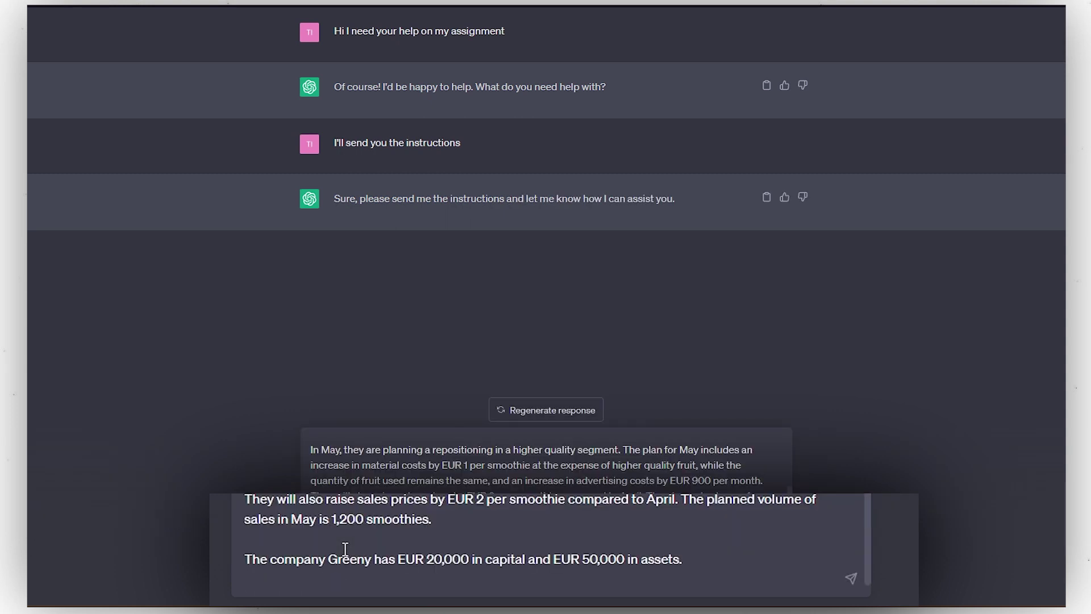
key(Return)
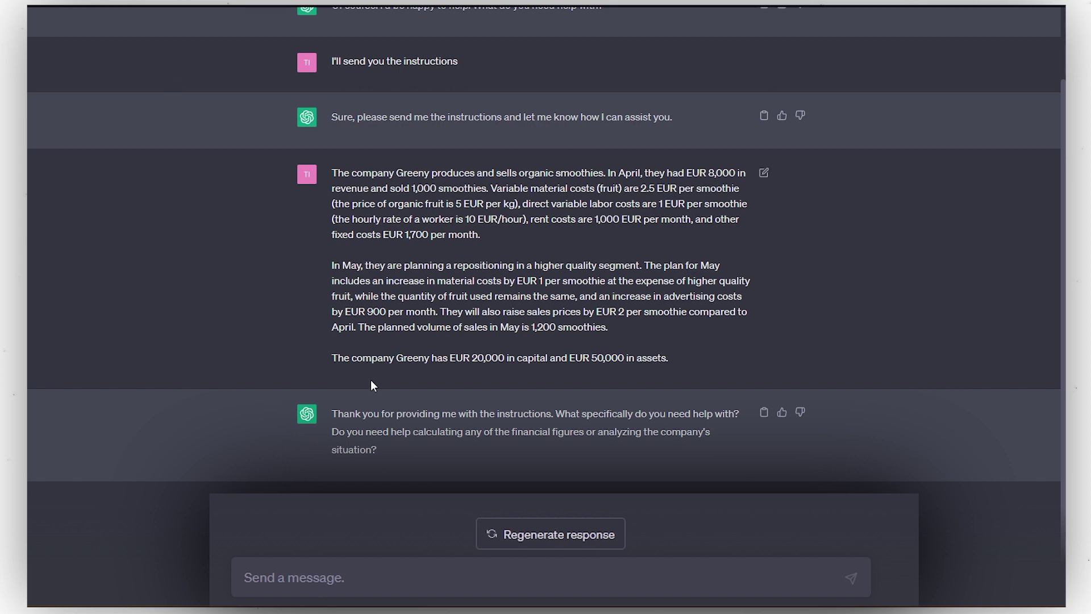
Step: Copy question 1, "Calculate the margin of safety in April.", from the Word document and return to the ChatGPT message field
key(alt+Tab)
click(489, 368)
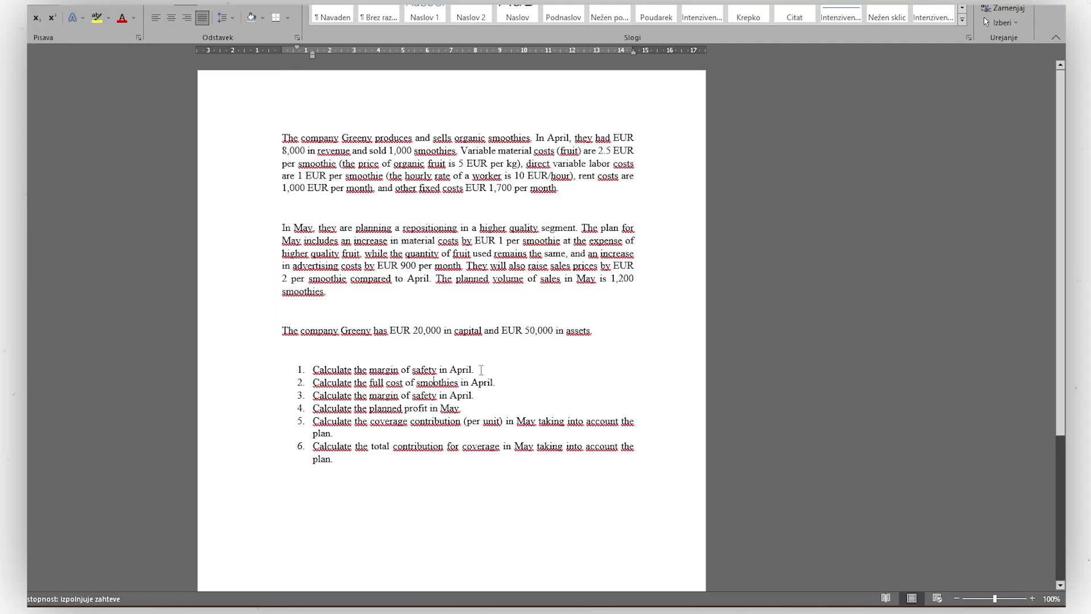
drag(477, 368, 309, 368)
key(ctrl+c)
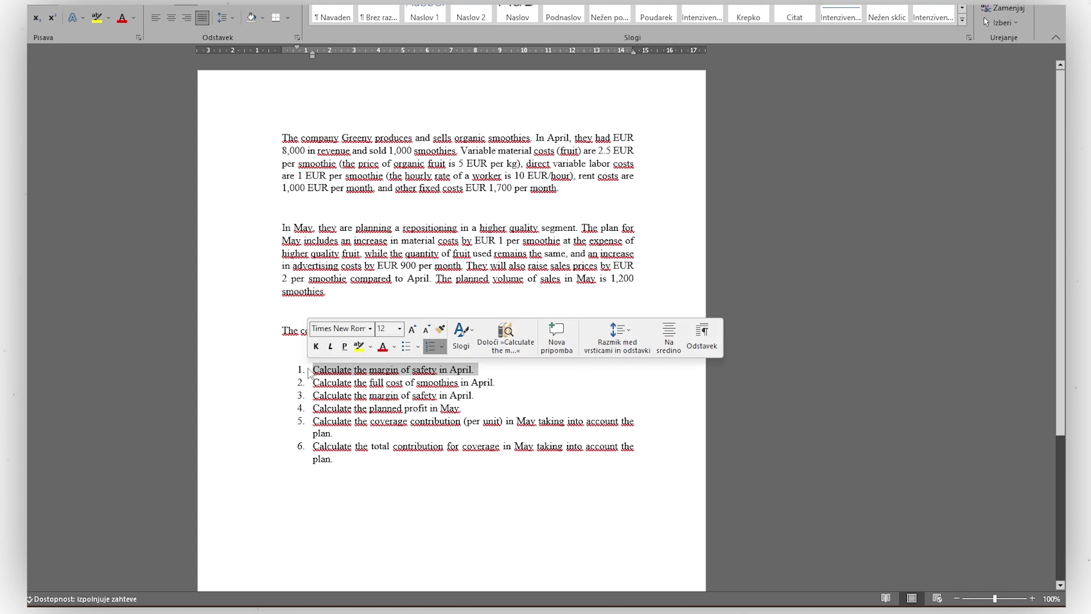
key(alt+Tab)
click(316, 568)
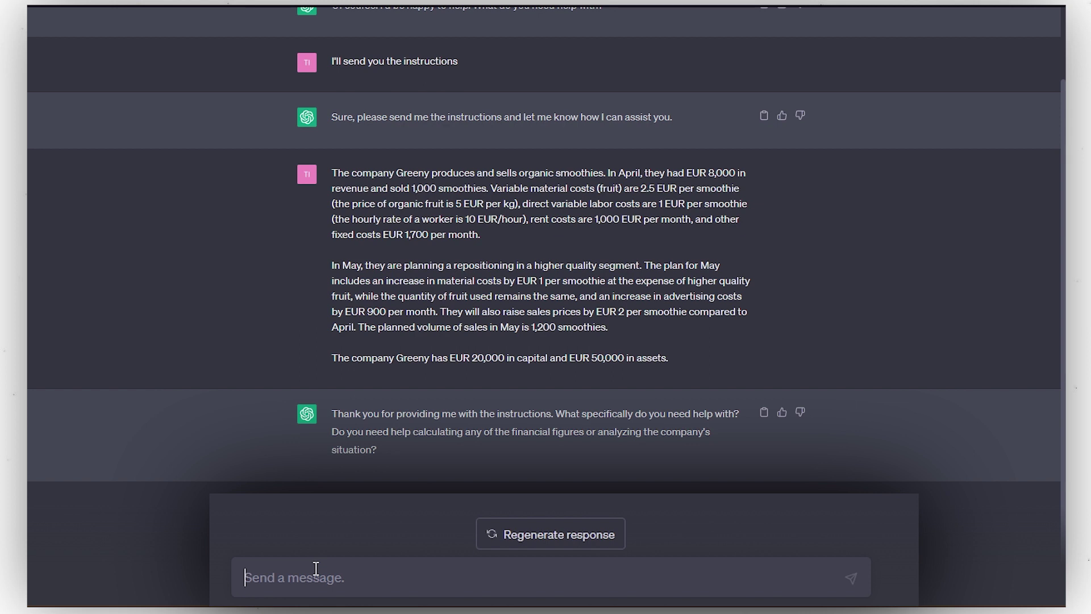
Step: Compose the message "The first question is:" followed by the copied question, removing the list number in front of it
text(The first question is: 1.)
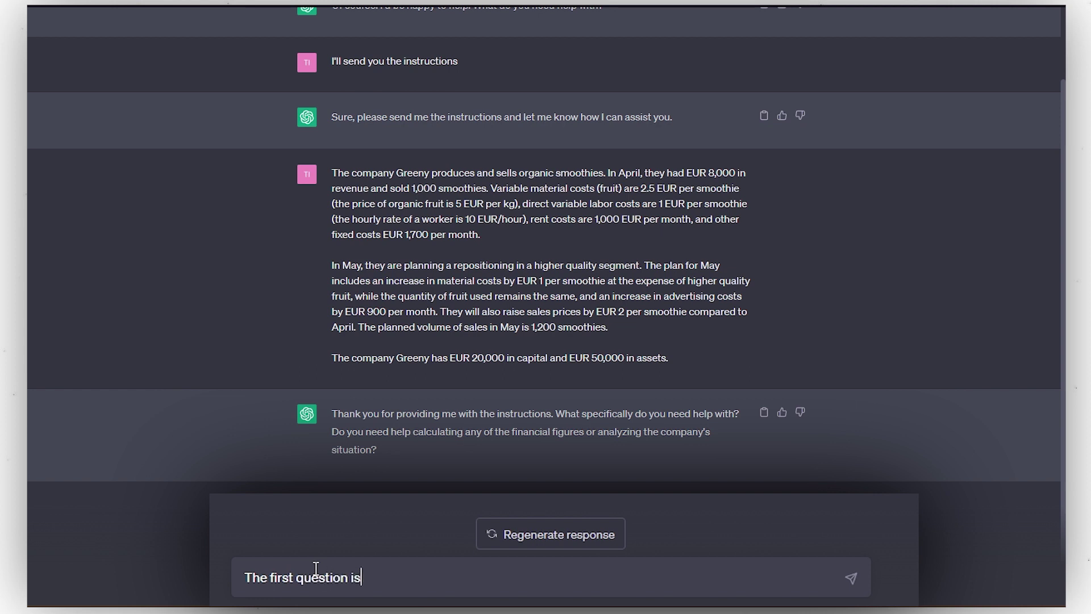
key(ctrl+v)
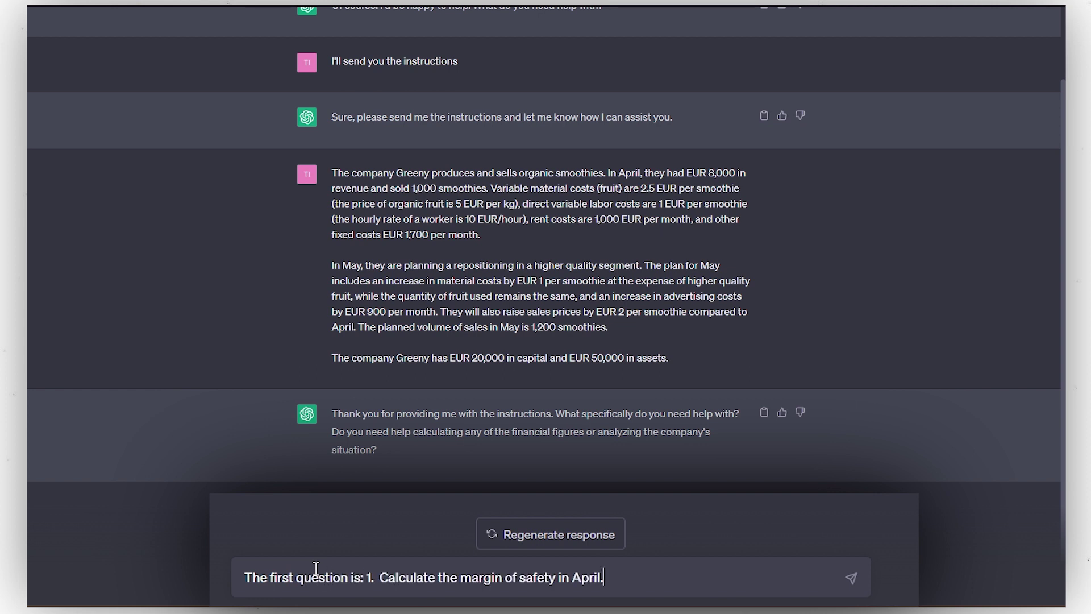
click(379, 575)
key(BackSpace)
key(BackSpace)
key(BackSpace)
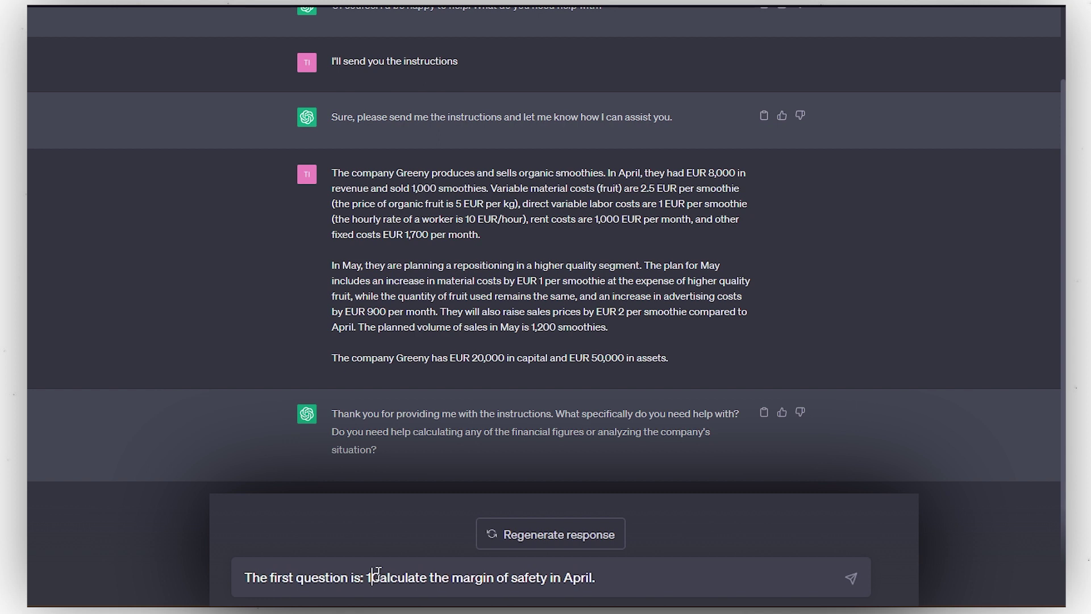
Step: Append "Make sure that you know that direct variable labor costs are 1 EUR is part of VC." to the question, reusing the assignment's wording, and send it
click(650, 570)
text(Make )
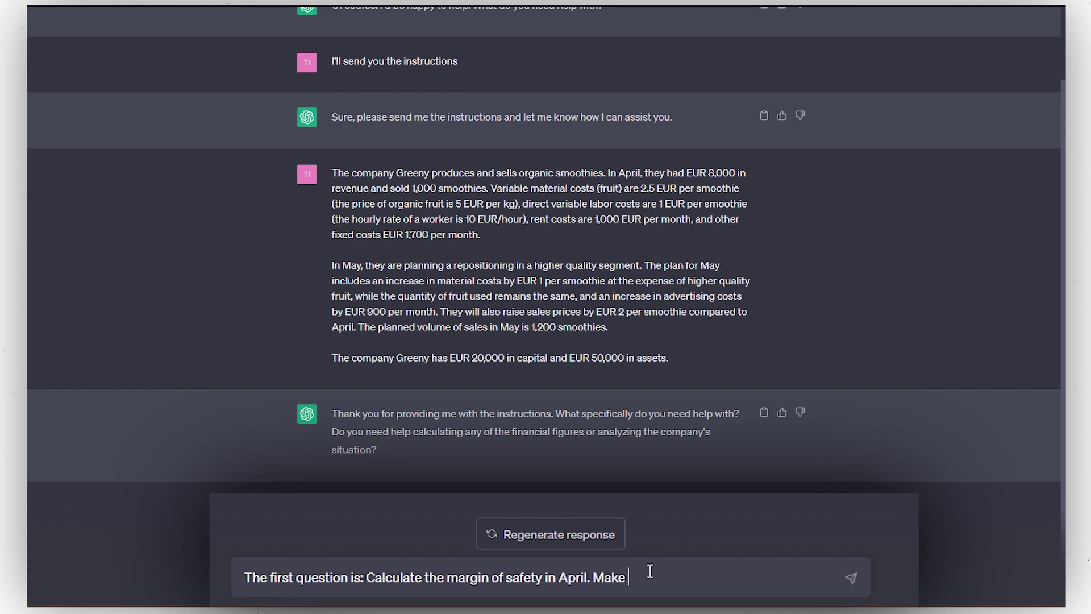
text(sure that you know that )
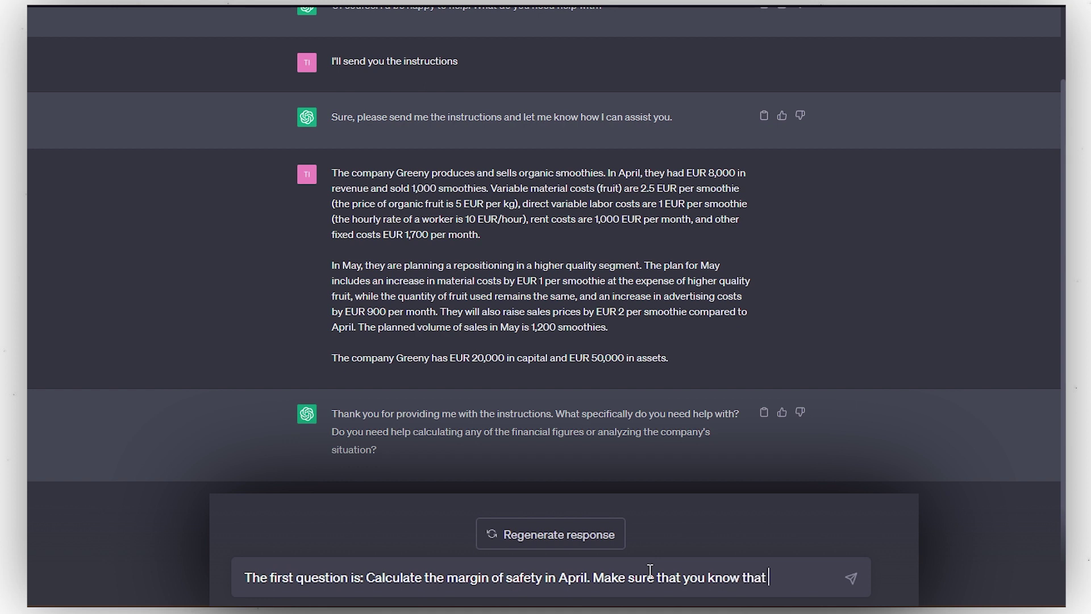
text(v)
key(BackSpace)
drag(552, 199, 688, 203)
key(ctrl+c)
click(806, 574)
key(ctrl+v)
text(is part of )
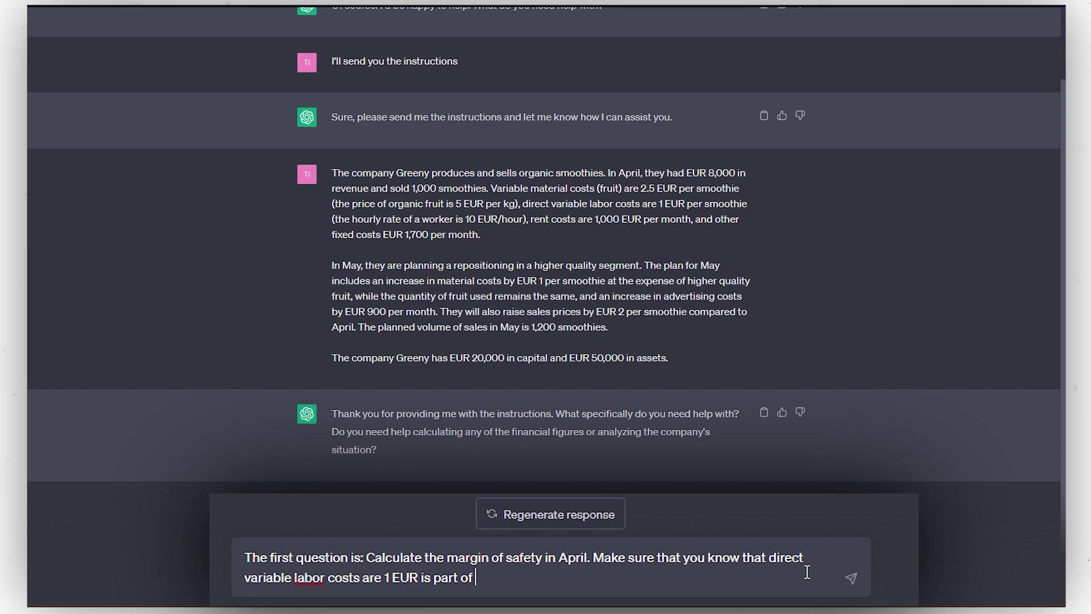
text(VC)
text(.)
key(Return)
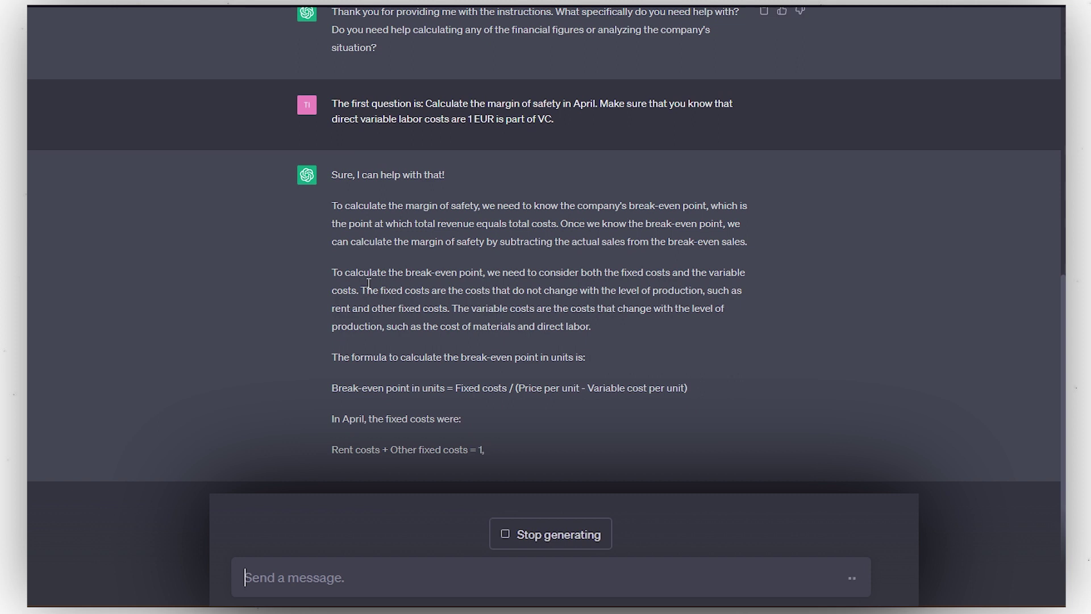
Step: Review the break-even explanation and the final margin of safety in the generated answer
drag(592, 324, 322, 182)
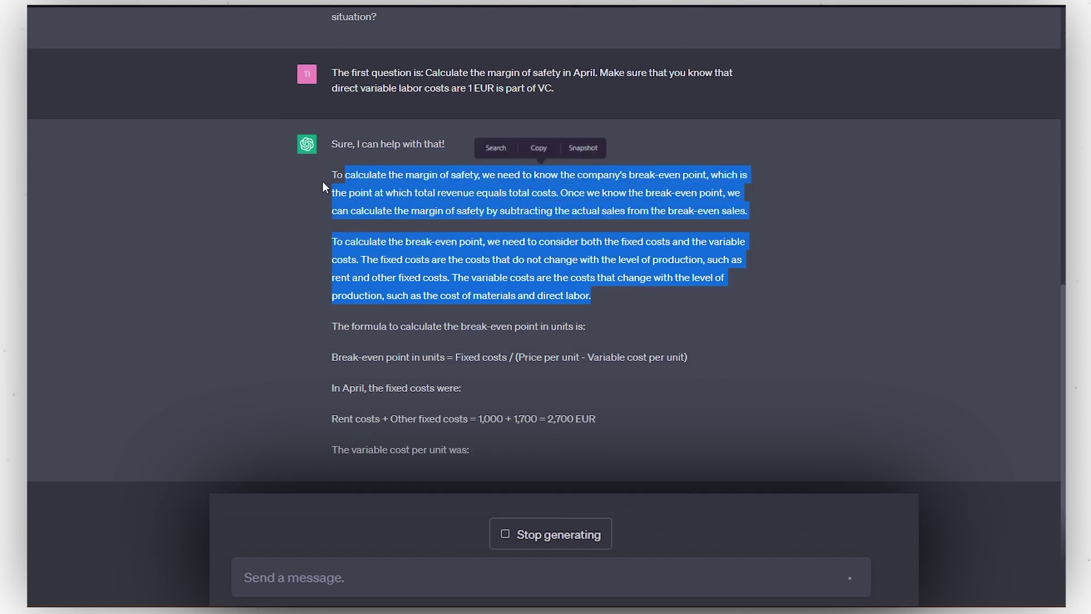
click(602, 251)
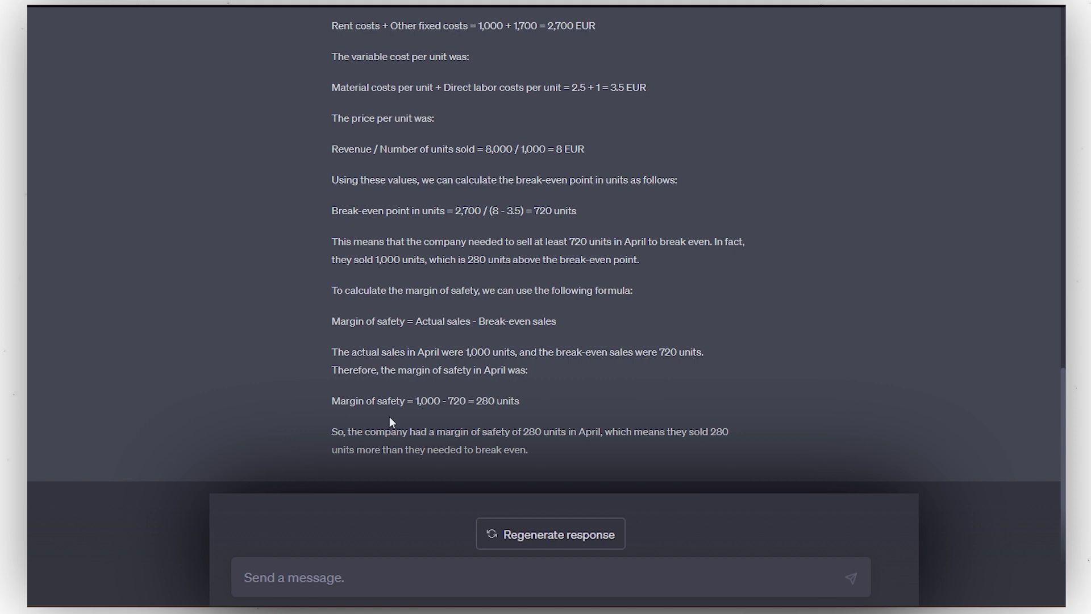
drag(525, 432, 604, 432)
Step: Send the reply "That is not correct. The correct answer in this case is 40."
click(515, 578)
text(That is not c)
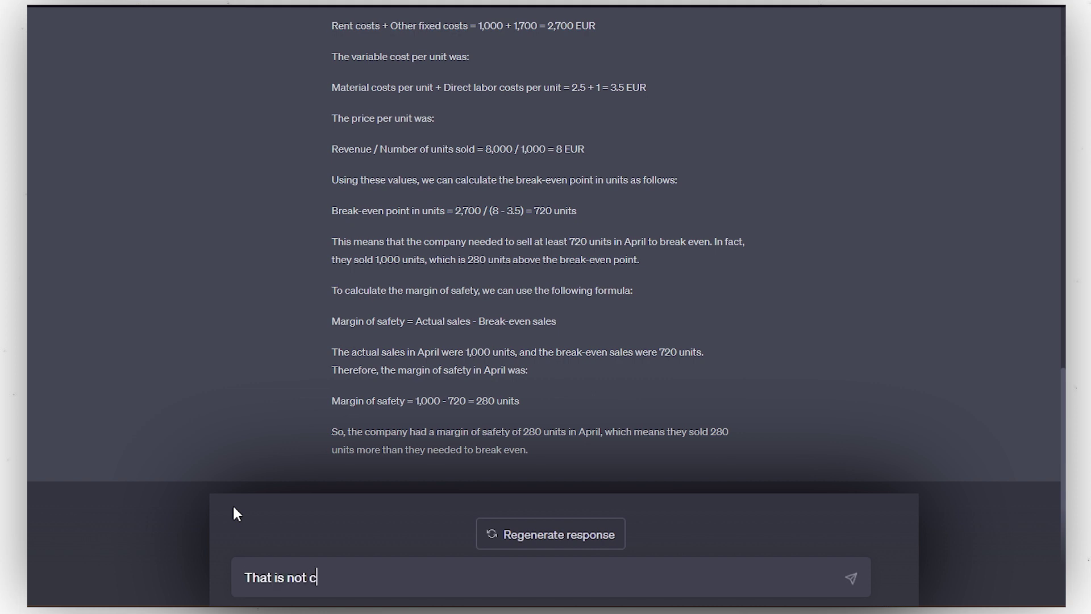
text(orrect. The corr)
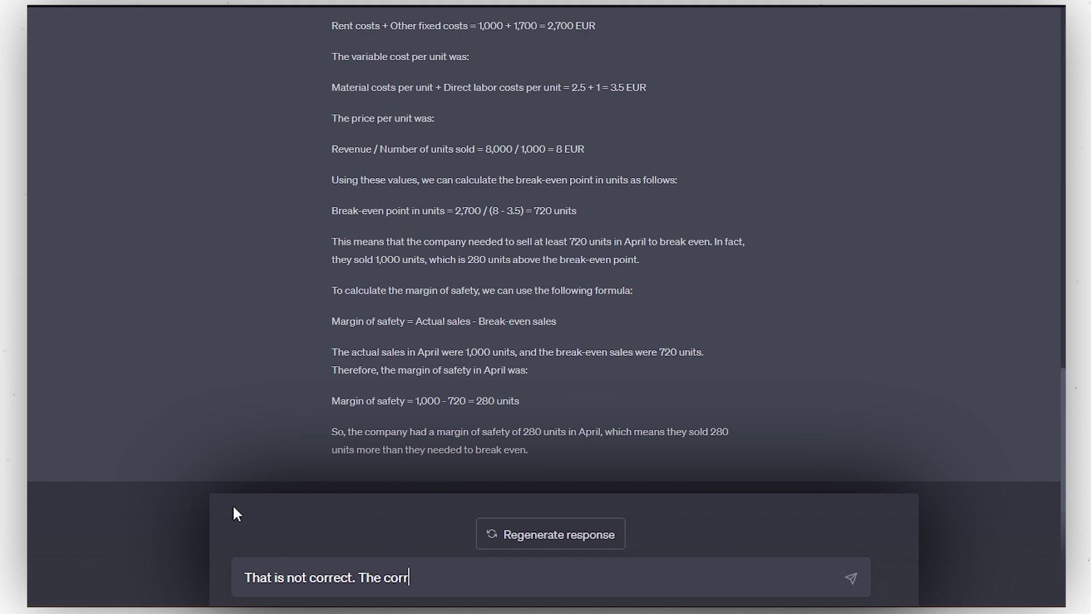
text(ect answer in this case is 40.)
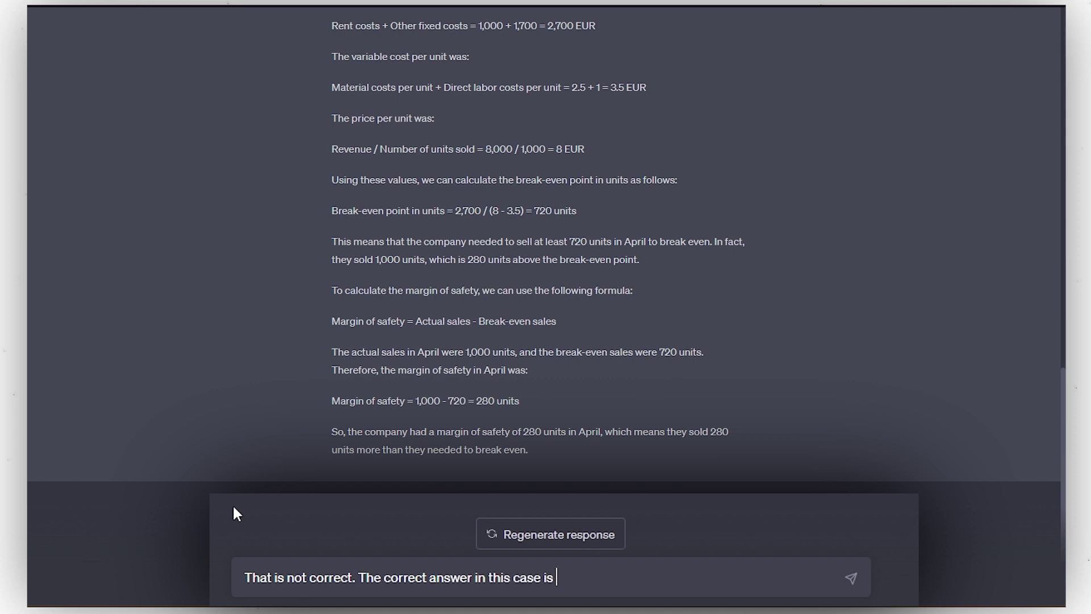
key(Return)
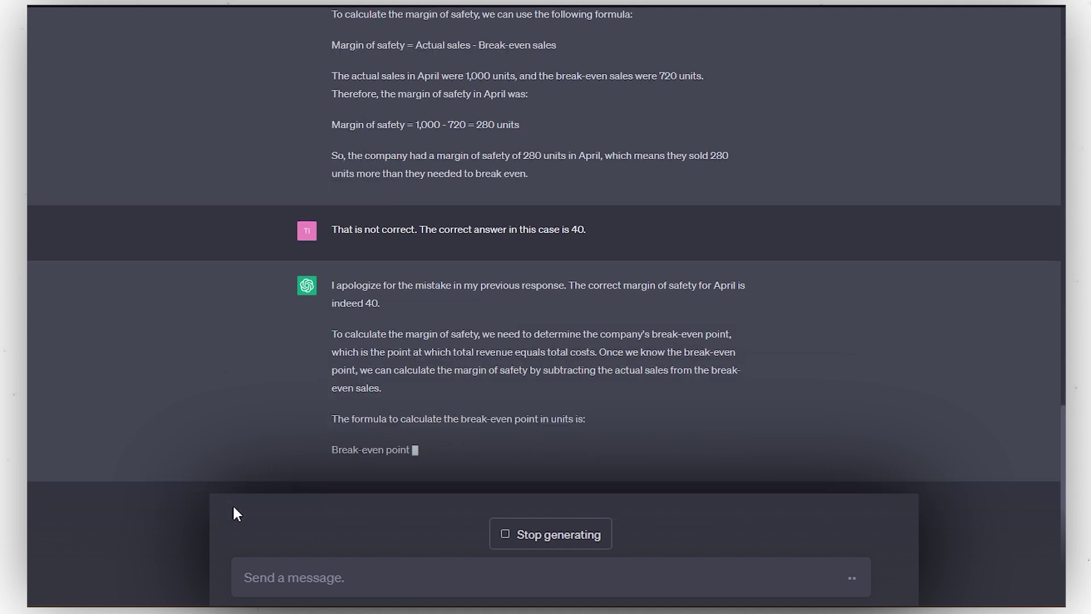
Step: Compare the earlier answer with the corrected one and examine the recalculated break-even point in units
scroll(384, 349, up, 3)
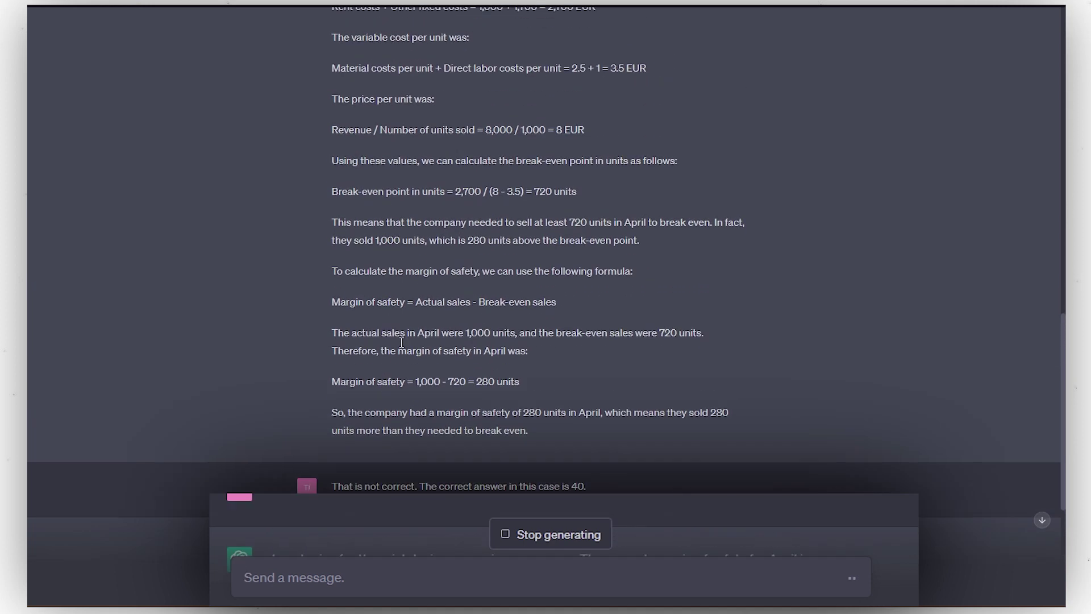
scroll(427, 264, down, 4)
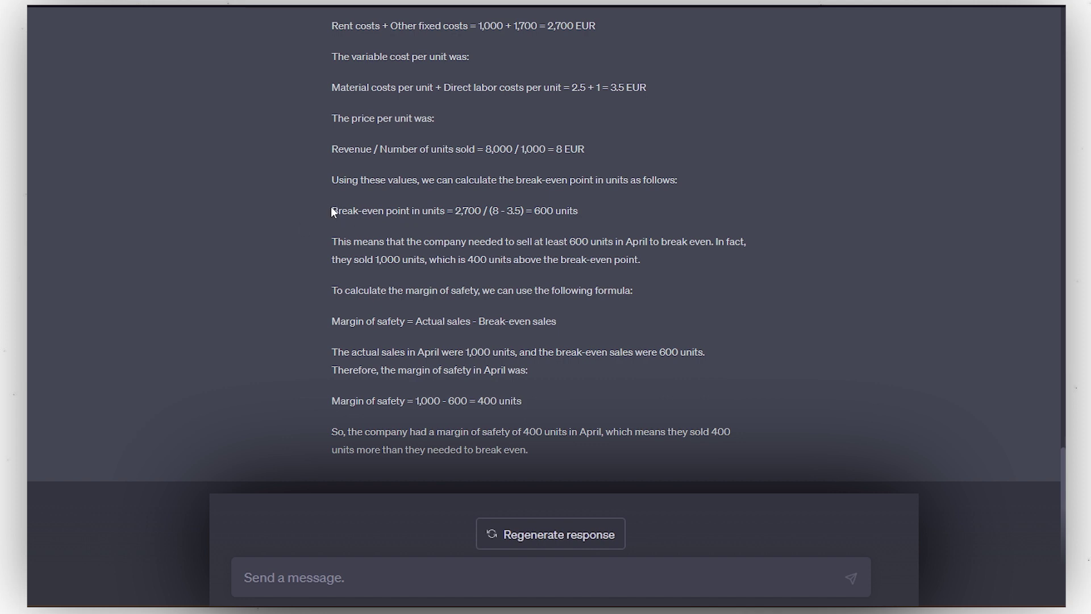
drag(329, 210, 602, 212)
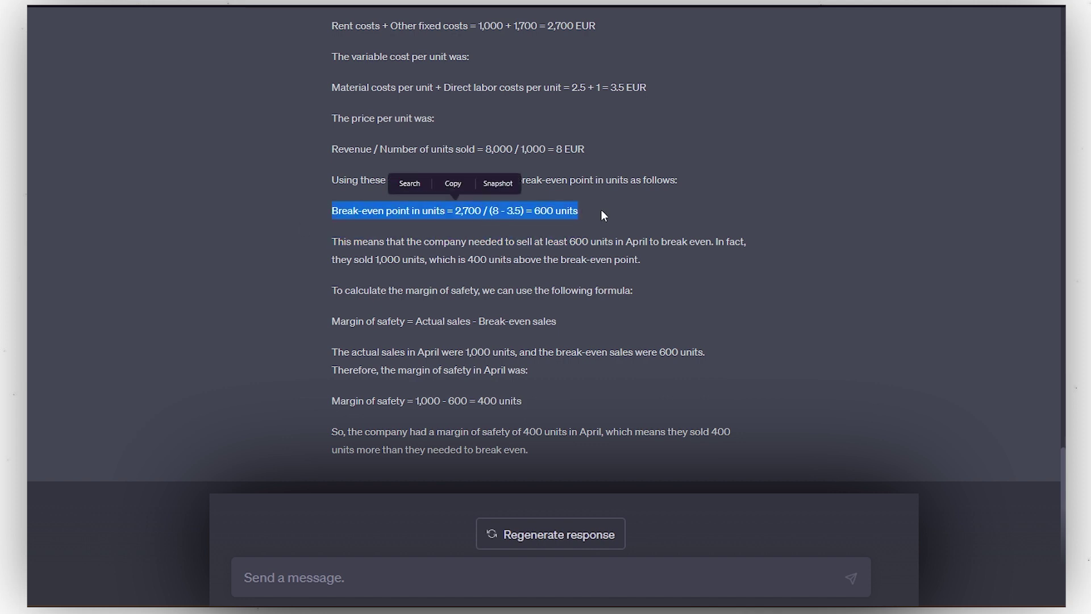
click(540, 210)
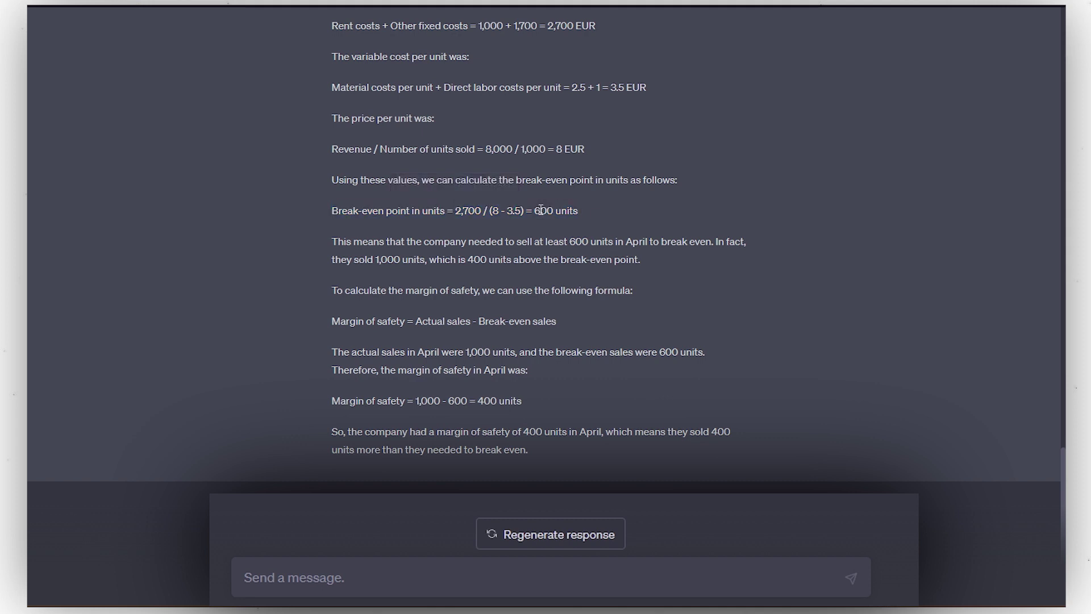
drag(540, 210, 565, 208)
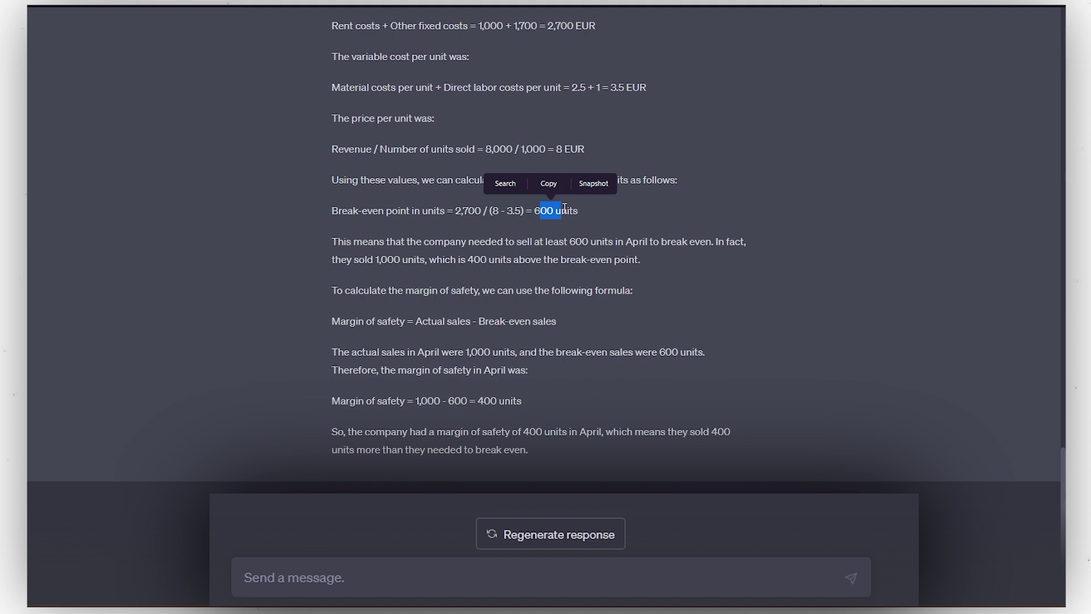
Step: Copy question 2, "Calculate the full cost of smoothies in April.", from the Word document and send it in the ChatGPT conversation
click(545, 562)
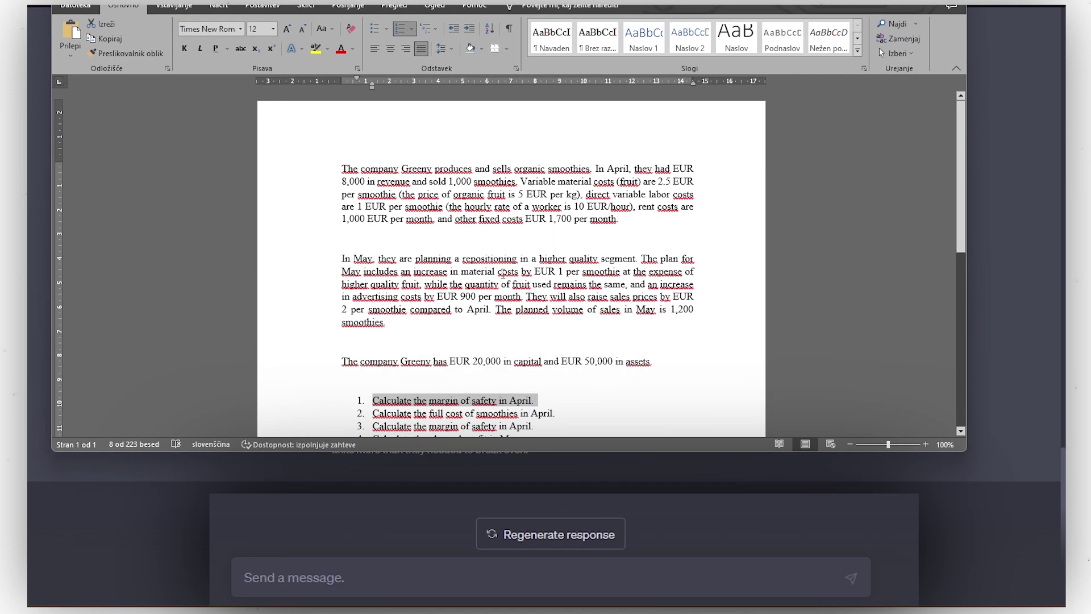
scroll(479, 315, down, 2)
mouse_move(373, 350)
mouse_down()
mouse_move(567, 359)
mouse_move(373, 352)
mouse_up()
click(565, 354)
key(ctrl+c)
click(354, 561)
key(ctrl+v)
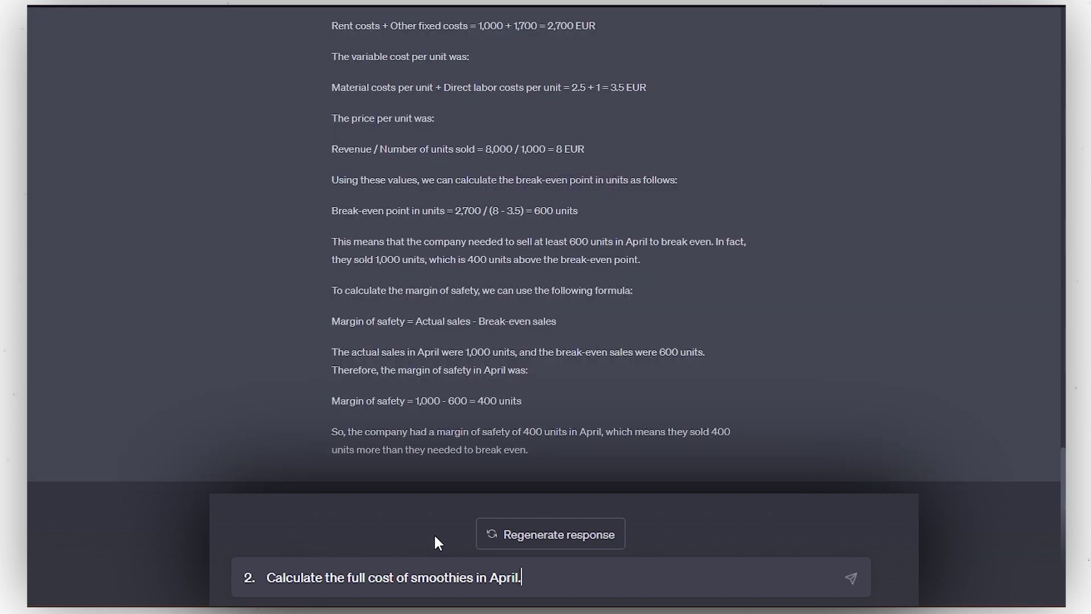
key(Return)
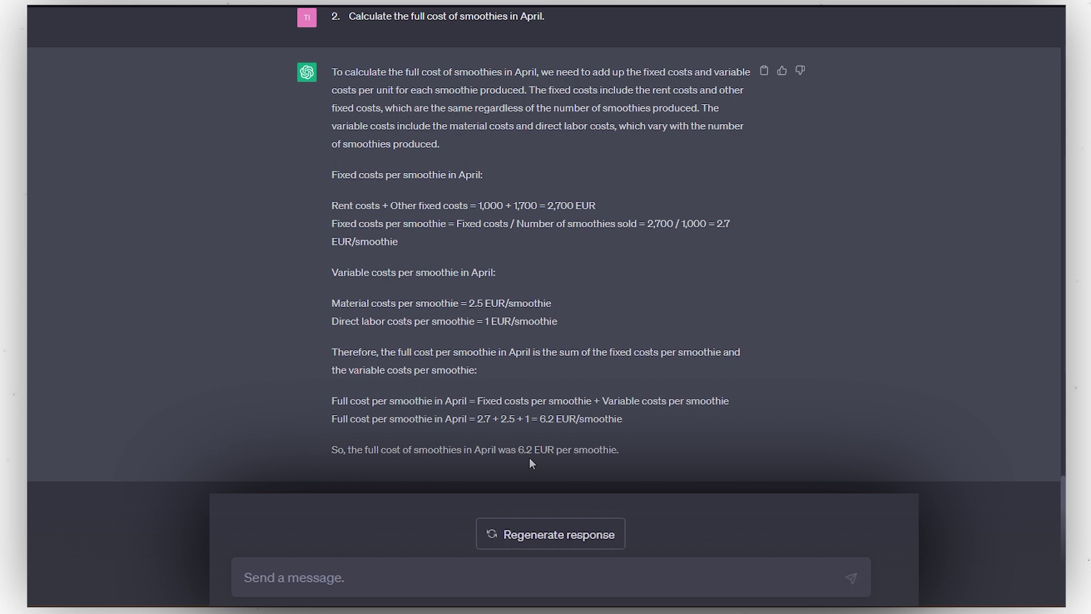
Step: Check the full cost per smoothie in the answer and look over the question list in the Word document before returning to ChatGPT
drag(519, 450, 556, 450)
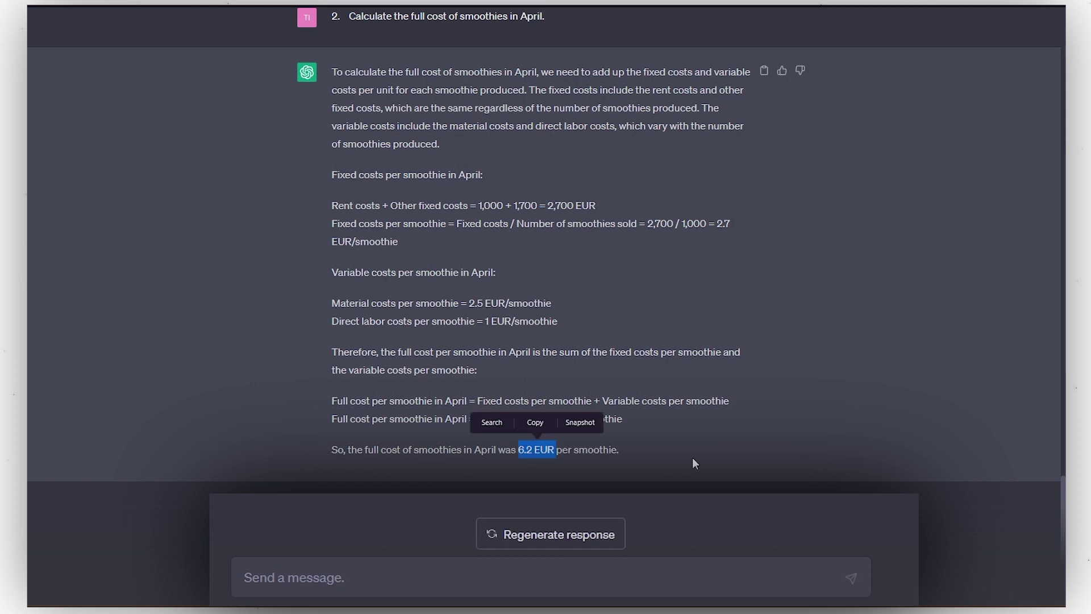
click(666, 447)
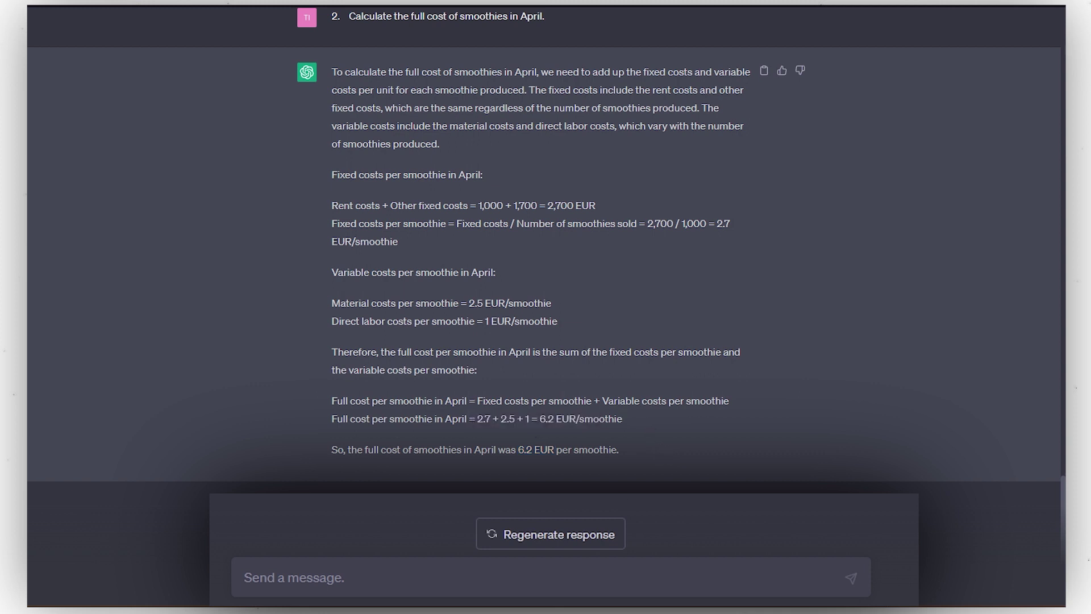
key(alt+Tab)
scroll(535, 331, down, 1)
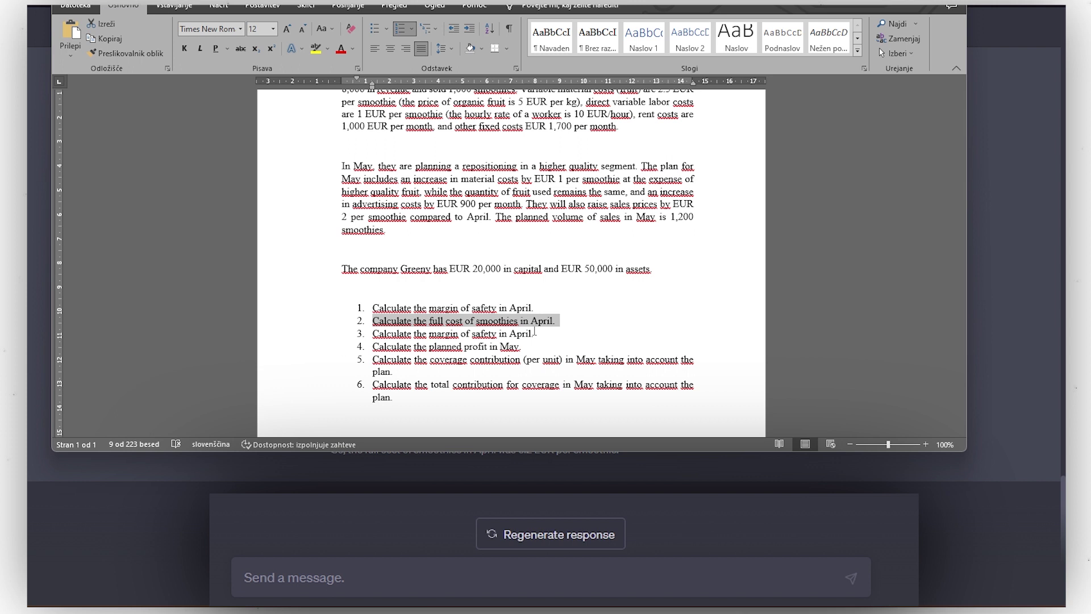
click(479, 486)
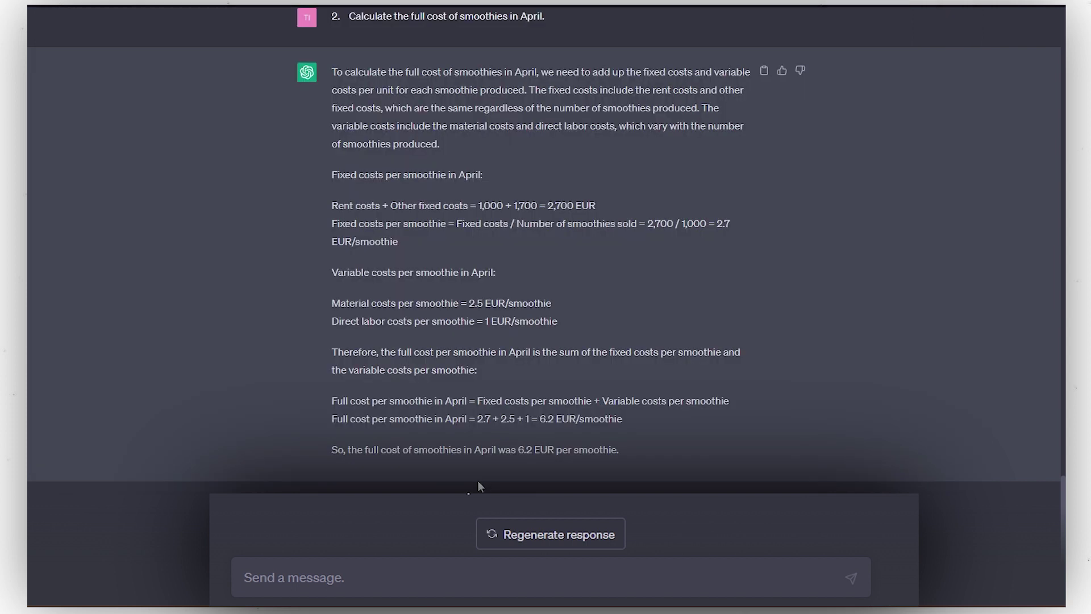